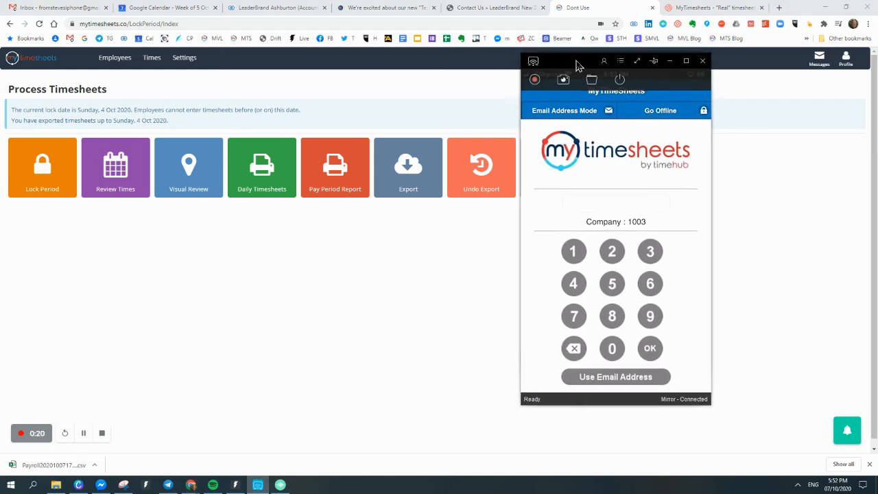
Nudge the phone mirror window left and enter the team PIN to sign in.
{"action": "left_click_drag", "start_coordinate": [570, 53], "coordinate": [554, 53]}
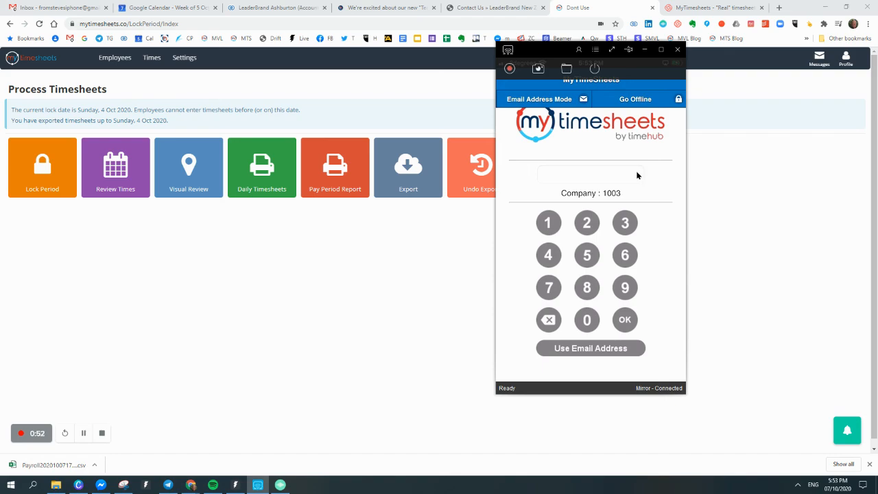
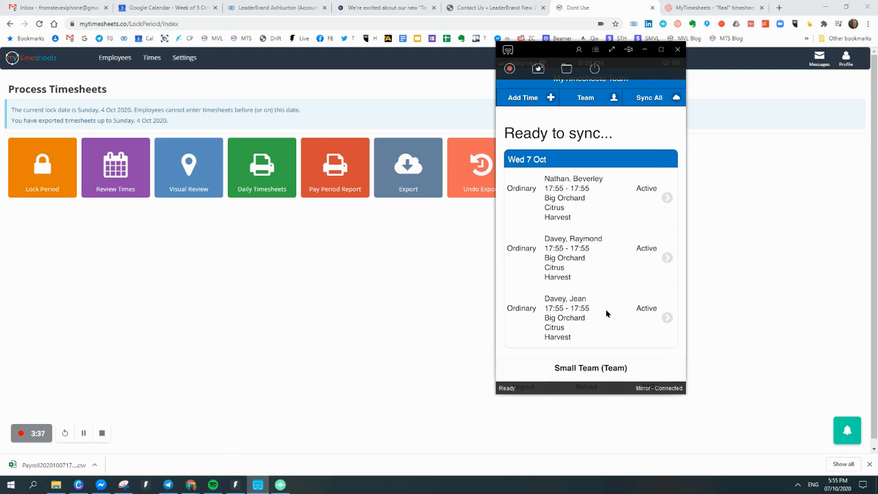
Open the third employee's Ordinary entry in the phone app for editing.
{"action": "left_click", "coordinate": [606, 313]}
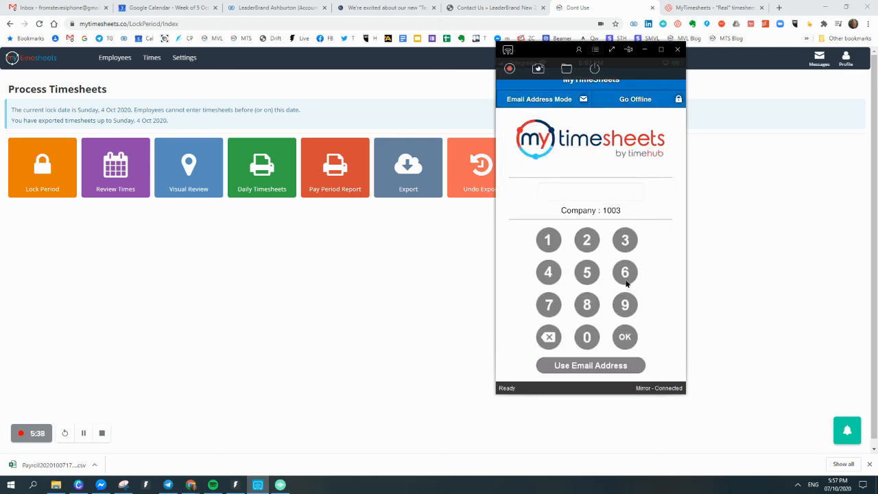
Enter the team PIN to sign into Small Team, then scroll the Wed 7 Oct timesheet list.
{"action": "left_click", "coordinate": [625, 283]}
{"action": "left_click", "coordinate": [626, 284]}
{"action": "left_click", "coordinate": [626, 283]}
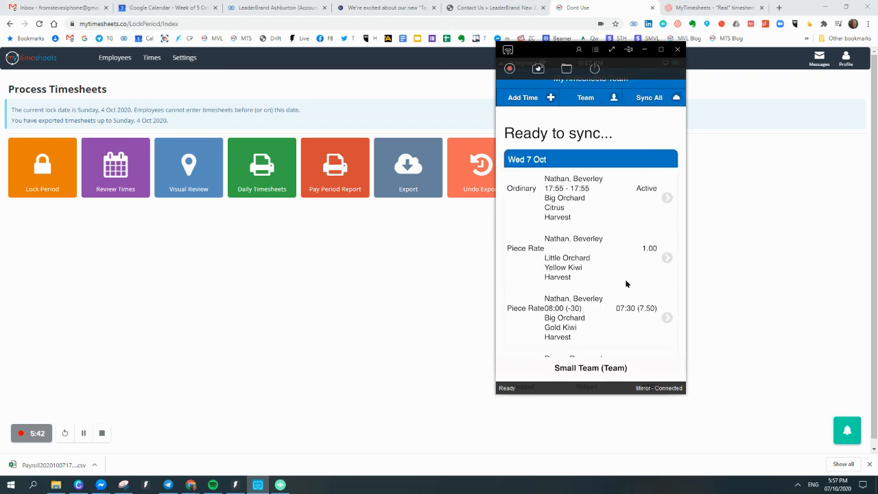
{"action": "scroll", "coordinate": [626, 283], "scroll_direction": "down", "scroll_amount": 10}
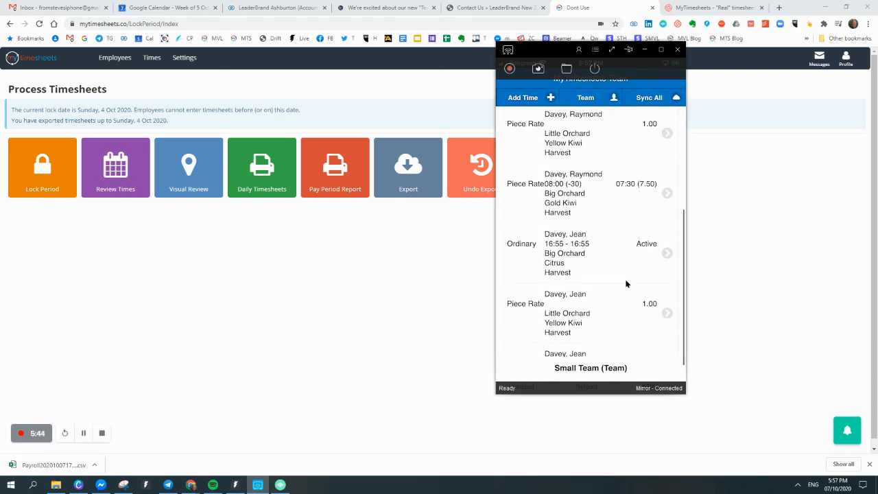
{"action": "scroll", "coordinate": [625, 283], "scroll_direction": "up", "scroll_amount": 10}
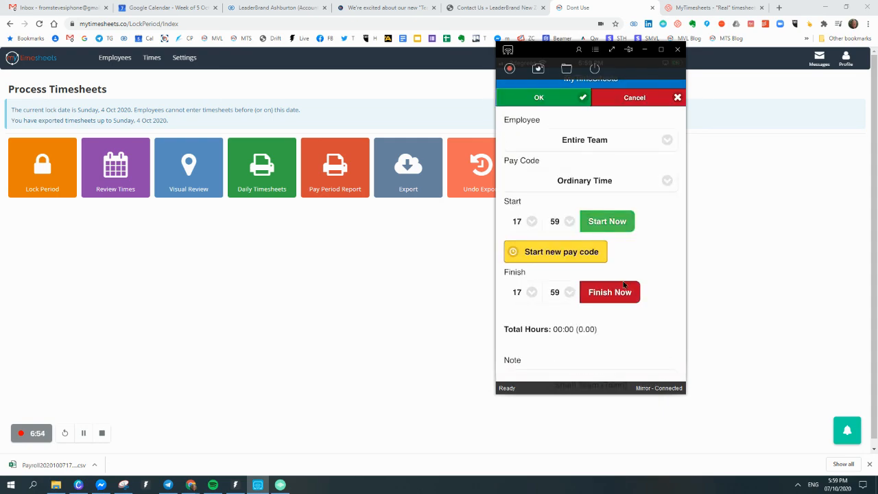
Clock the entry's finish time now with Finish Now.
{"action": "left_click", "coordinate": [623, 285]}
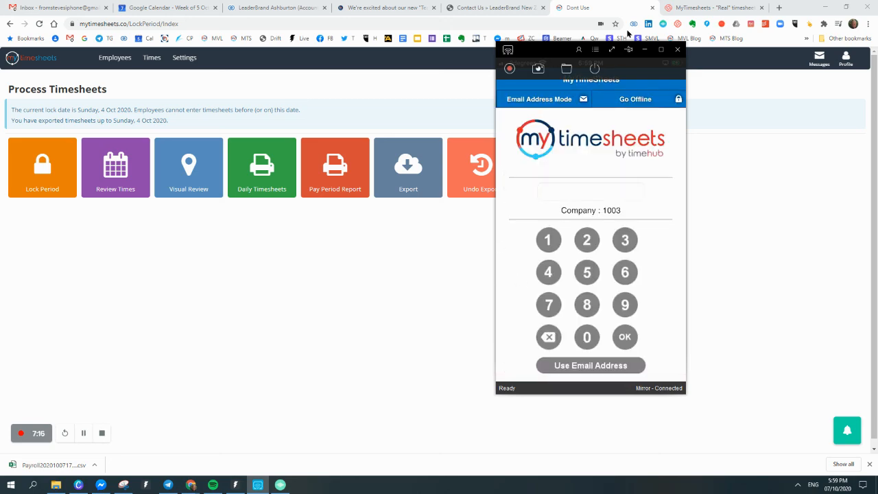
Hide the phone mirror and open the fourth employee's entries from Review Times.
{"action": "left_click", "coordinate": [644, 50]}
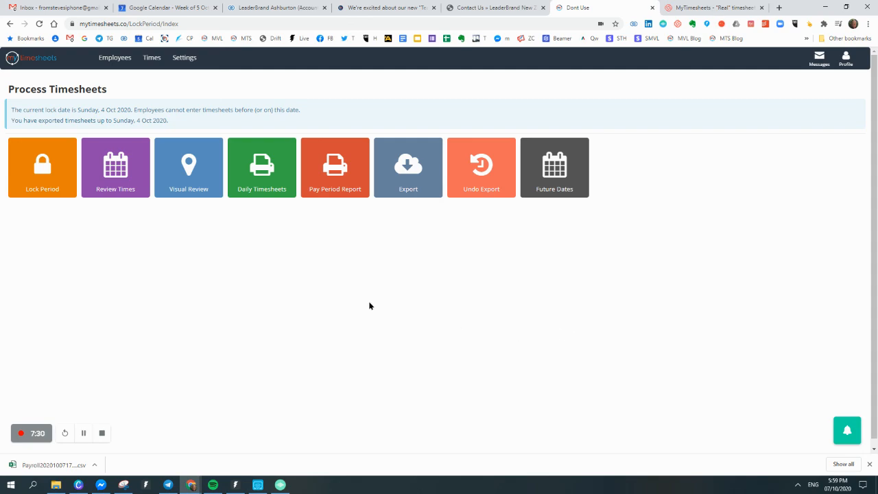
{"action": "left_click", "coordinate": [117, 171]}
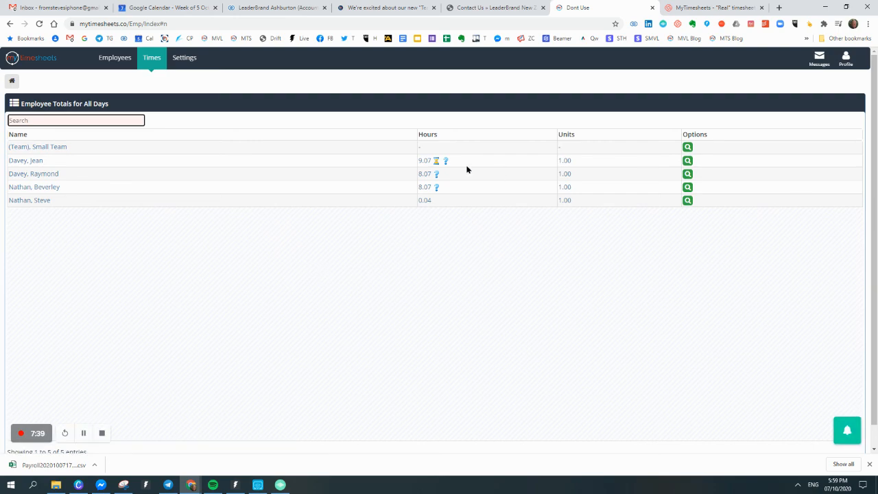
{"action": "left_click", "coordinate": [35, 192]}
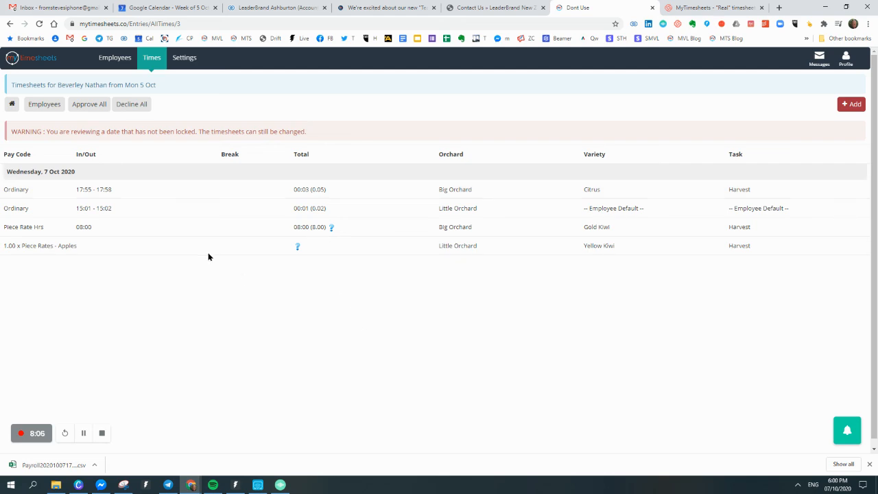
Change the Little Orchard entry to Citrus, Prune, start 15:40, save, and return to Employee Totals.
{"action": "left_click", "coordinate": [96, 212]}
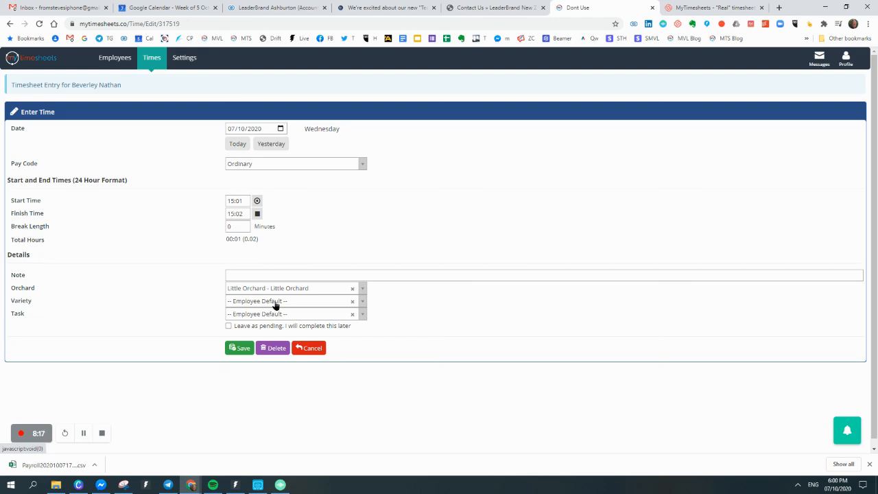
{"action": "left_click", "coordinate": [275, 303]}
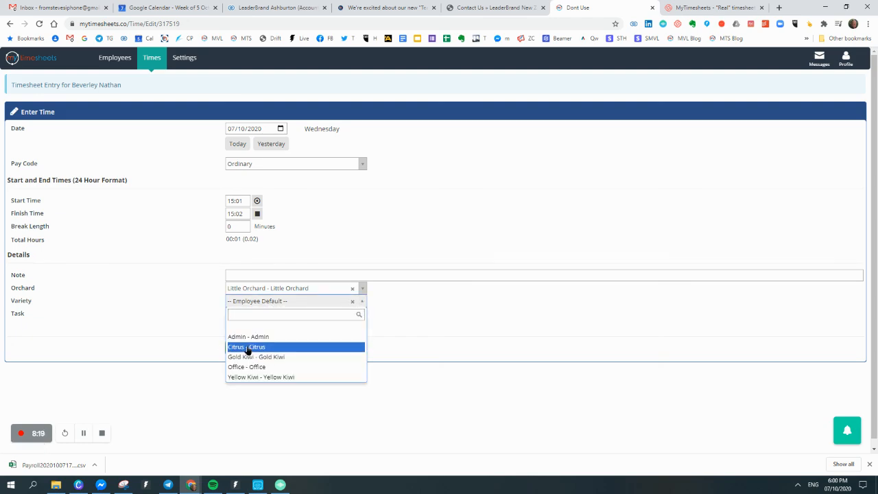
{"action": "left_click", "coordinate": [247, 347]}
{"action": "left_click", "coordinate": [267, 316]}
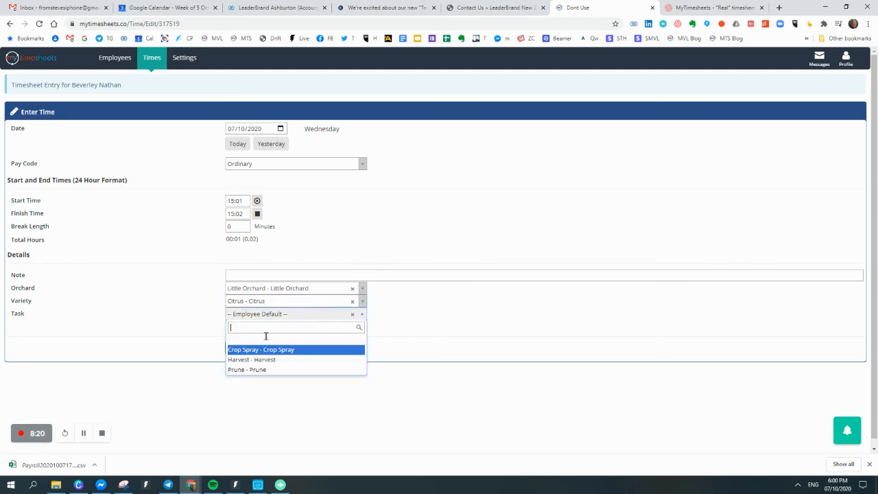
{"action": "left_click", "coordinate": [250, 371]}
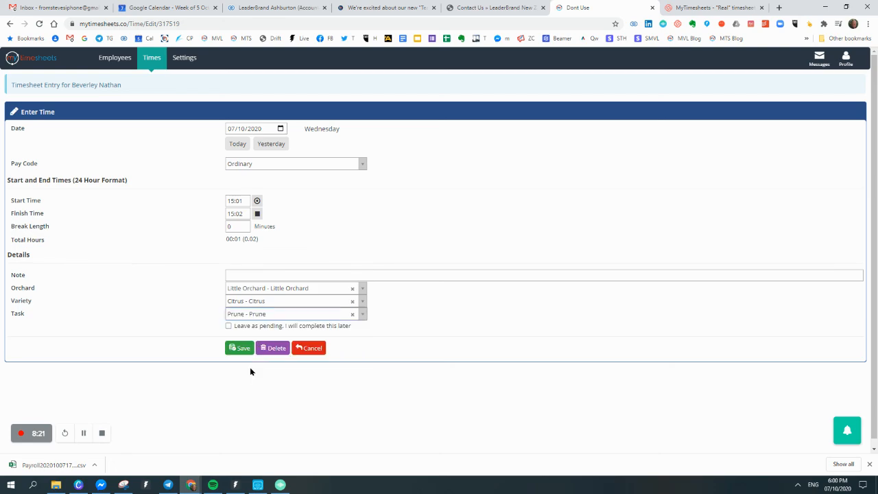
{"action": "double_click", "coordinate": [248, 201]}
{"action": "type", "text": "15:"}
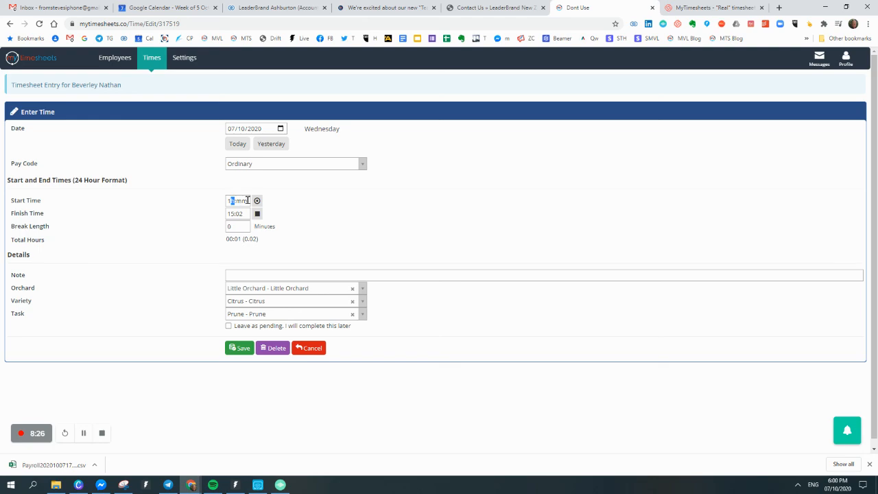
{"action": "type", "text": "40"}
{"action": "left_click", "coordinate": [237, 349]}
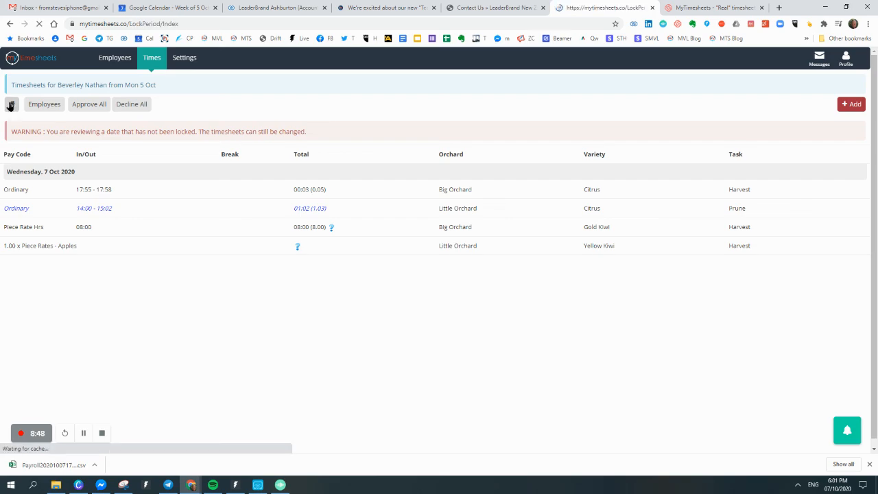
{"action": "left_click", "coordinate": [115, 165]}
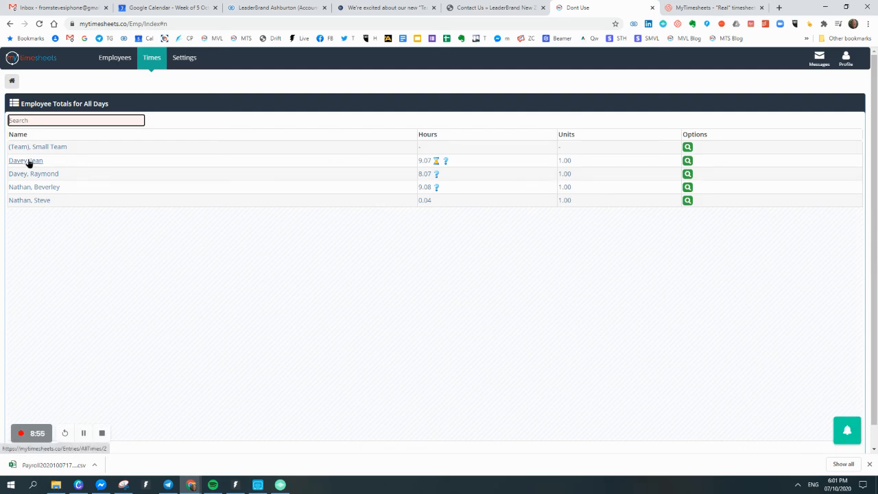
{"action": "left_click", "coordinate": [29, 161]}
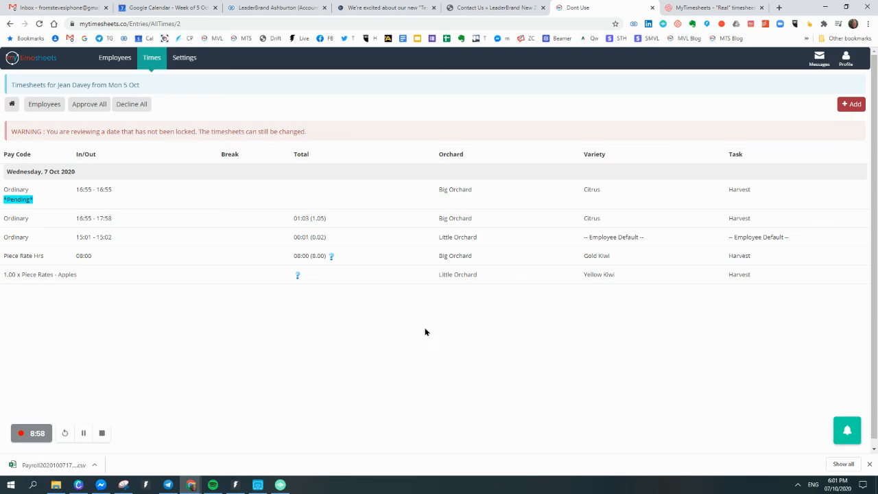
{"action": "left_click", "coordinate": [11, 103]}
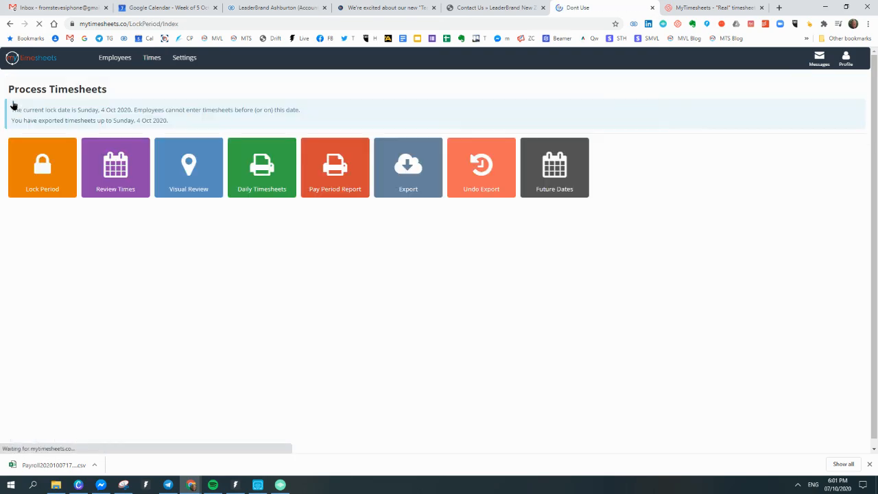
{"action": "left_click", "coordinate": [193, 173]}
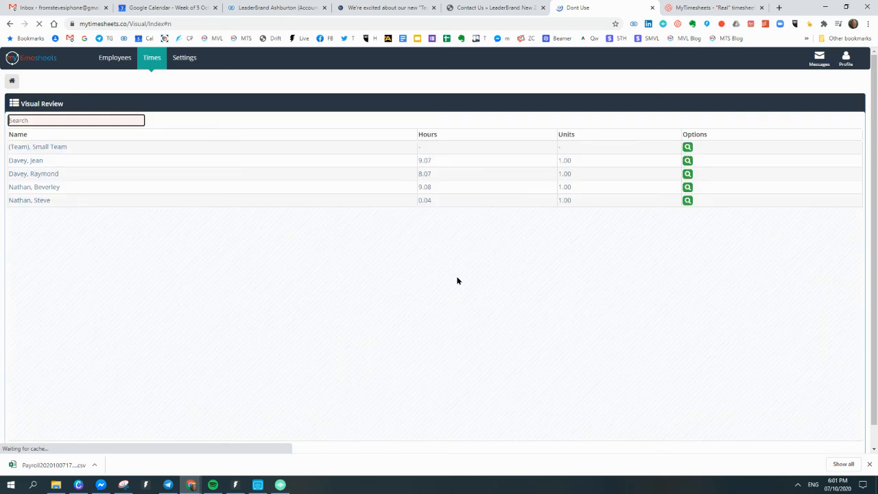
{"action": "left_click", "coordinate": [29, 201]}
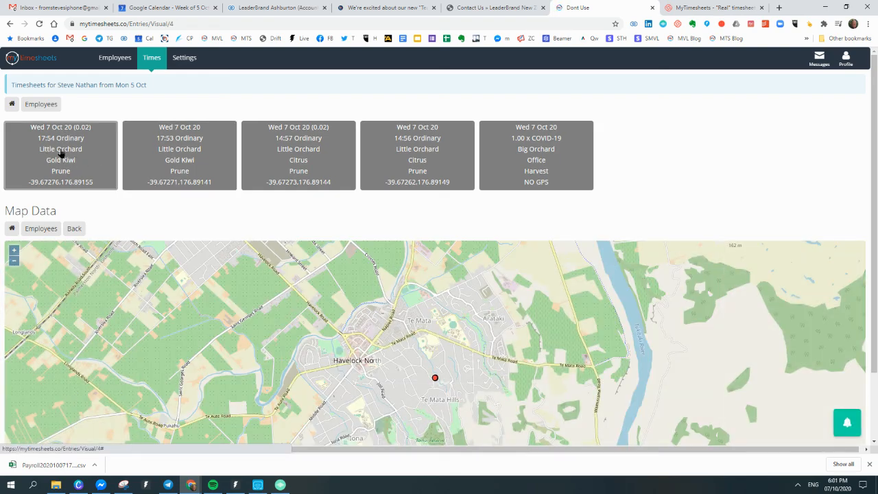
{"action": "scroll", "coordinate": [59, 154], "scroll_direction": "down", "scroll_amount": 2}
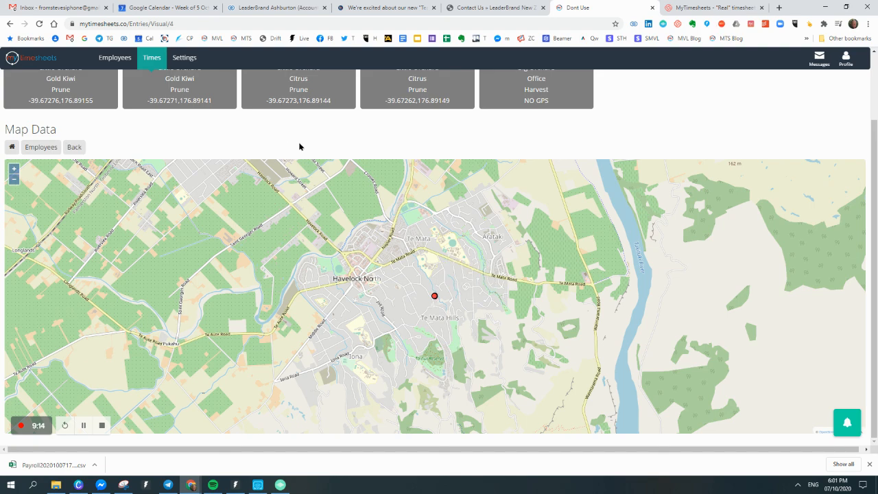
{"action": "mouse_move", "coordinate": [434, 302]}
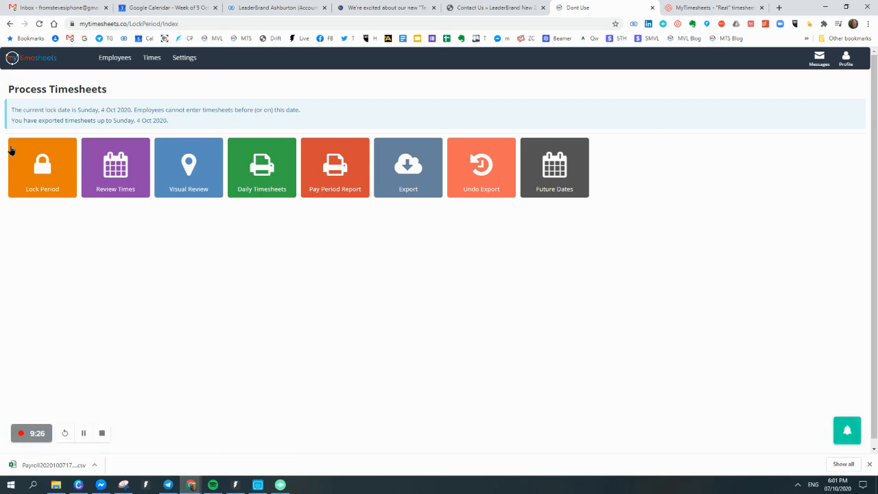
Print the Daily Timesheets report for 05/10/2020 to 11/10/2020.
{"action": "left_click", "coordinate": [267, 177]}
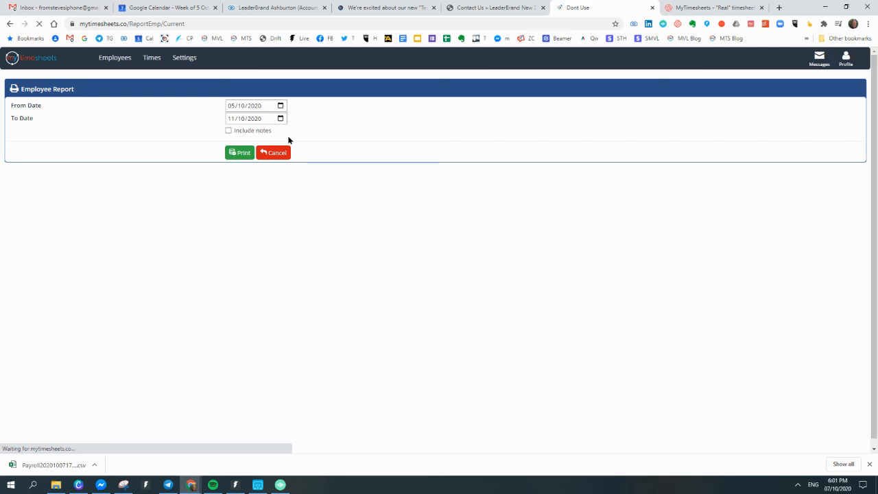
{"action": "left_click", "coordinate": [239, 153]}
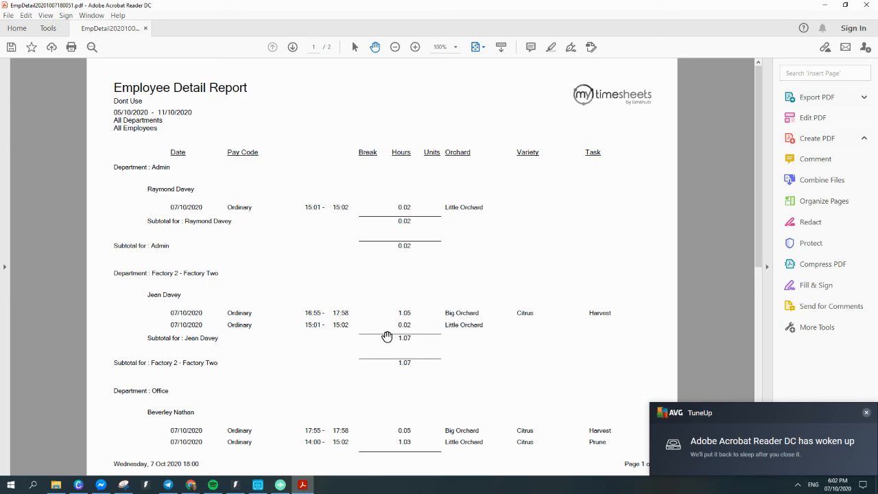
Scroll through both report pages, then close Acrobat Reader without saving.
{"action": "scroll", "coordinate": [386, 336], "scroll_direction": "down", "scroll_amount": 1}
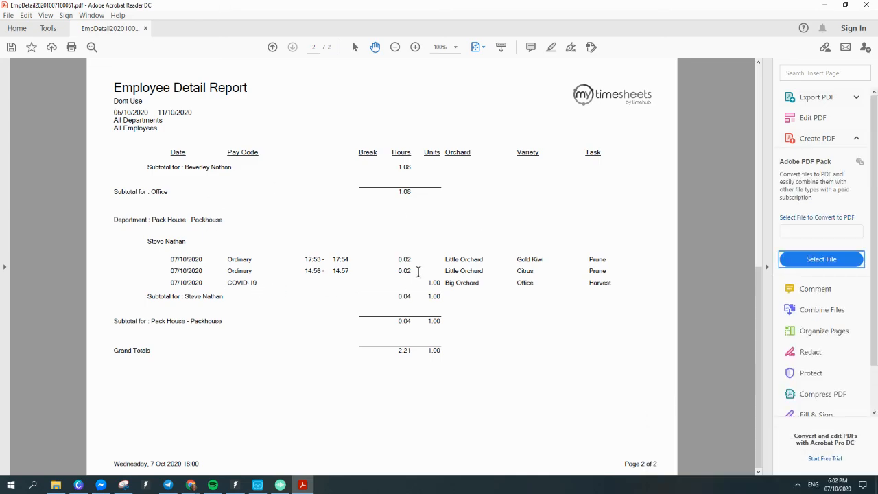
{"action": "scroll", "coordinate": [418, 271], "scroll_direction": "up", "scroll_amount": 1}
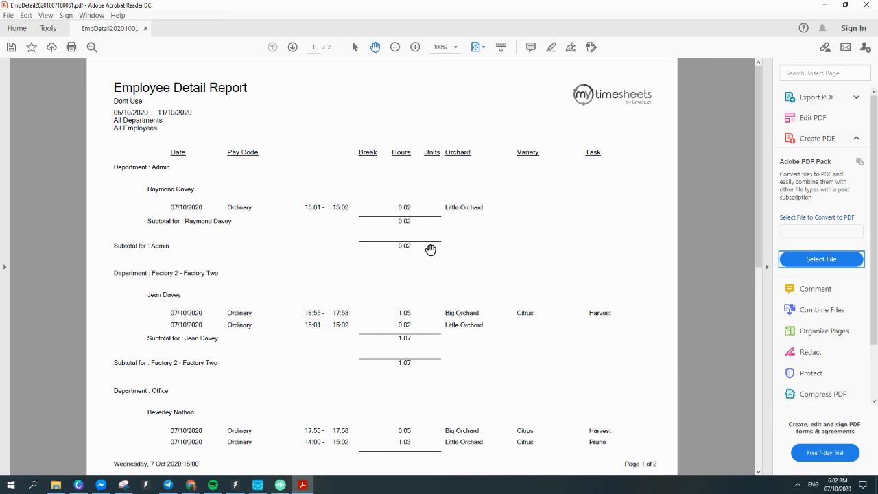
{"action": "left_click", "coordinate": [865, 5]}
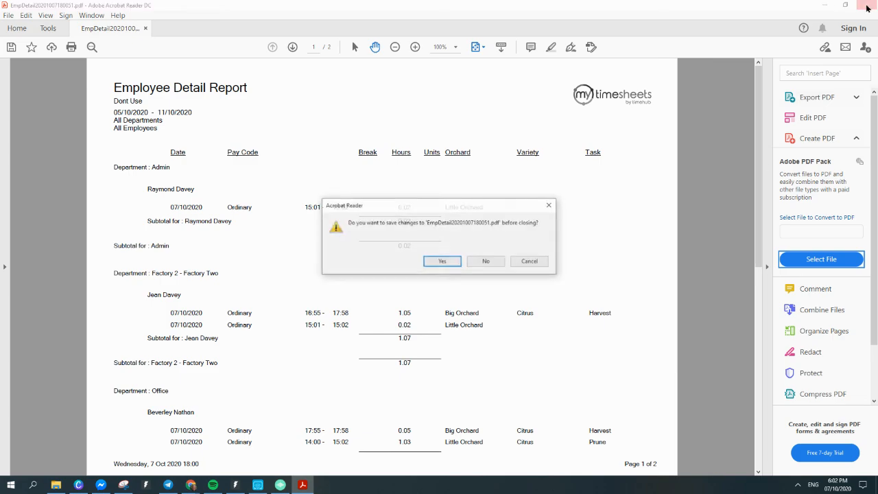
{"action": "left_click", "coordinate": [485, 263]}
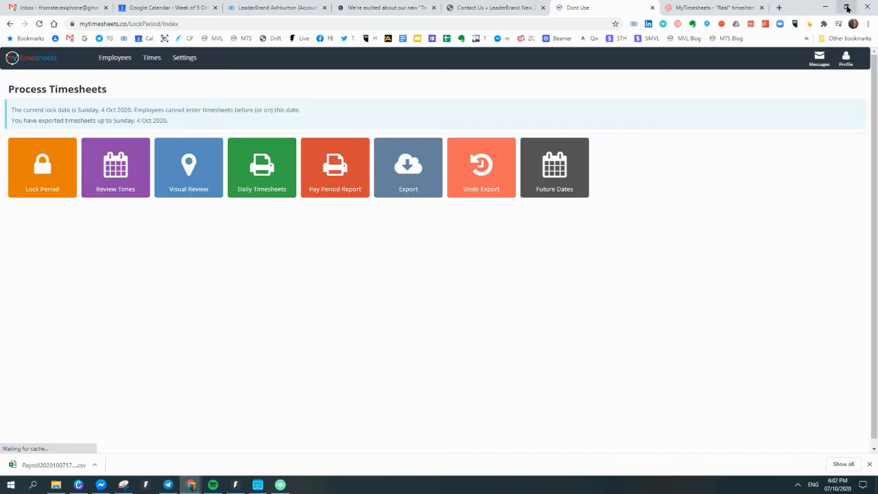
Minimize the CRM email window, maximize the browser, and open the Times menu.
{"action": "left_click", "coordinate": [846, 7]}
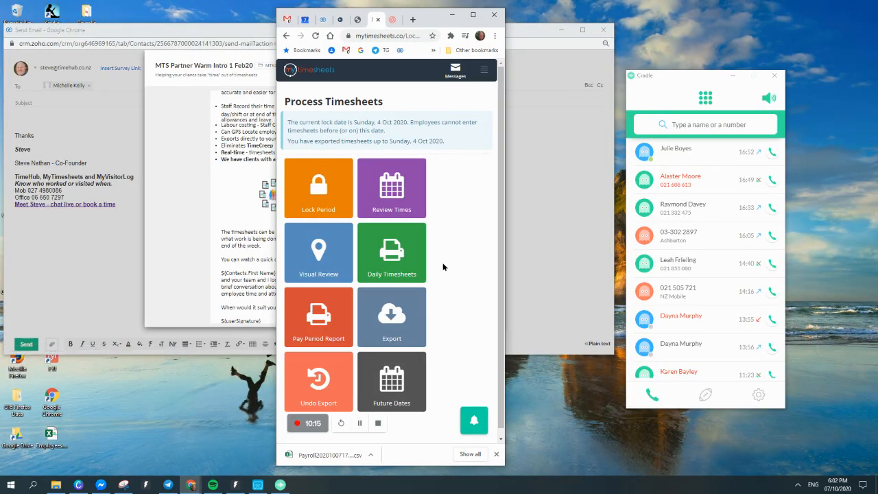
{"action": "left_click", "coordinate": [563, 30]}
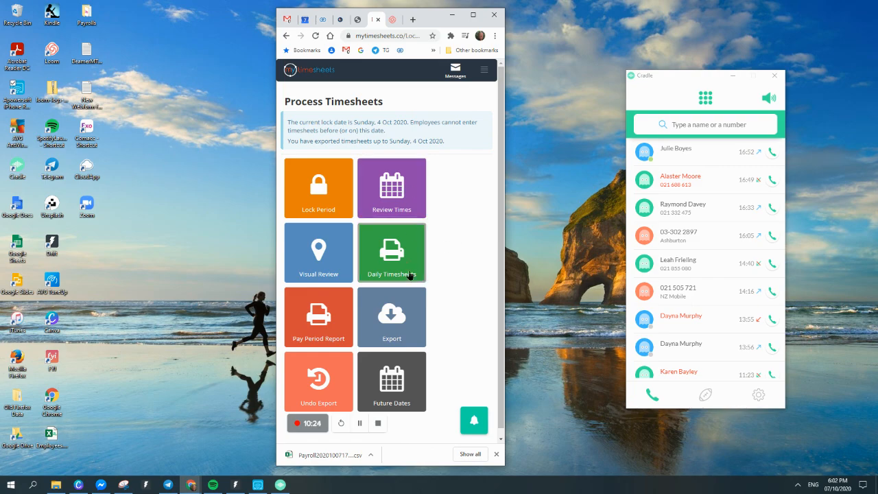
{"action": "left_click", "coordinate": [473, 14]}
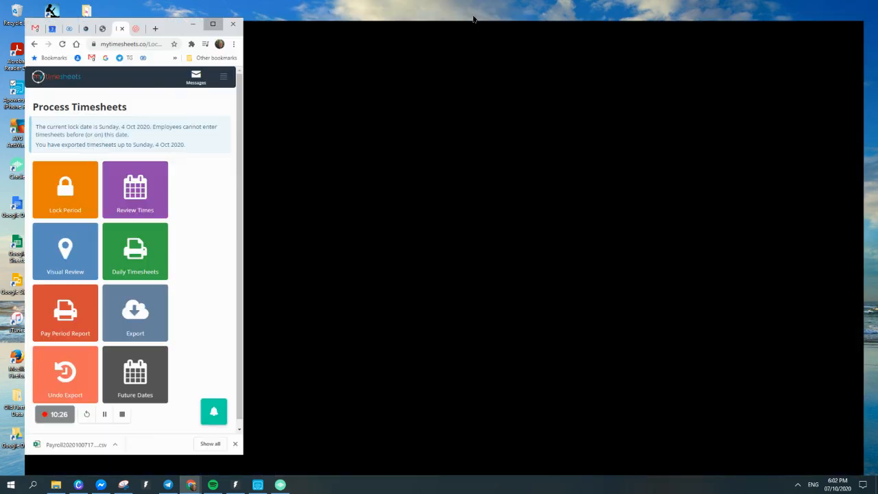
{"action": "left_click", "coordinate": [151, 57]}
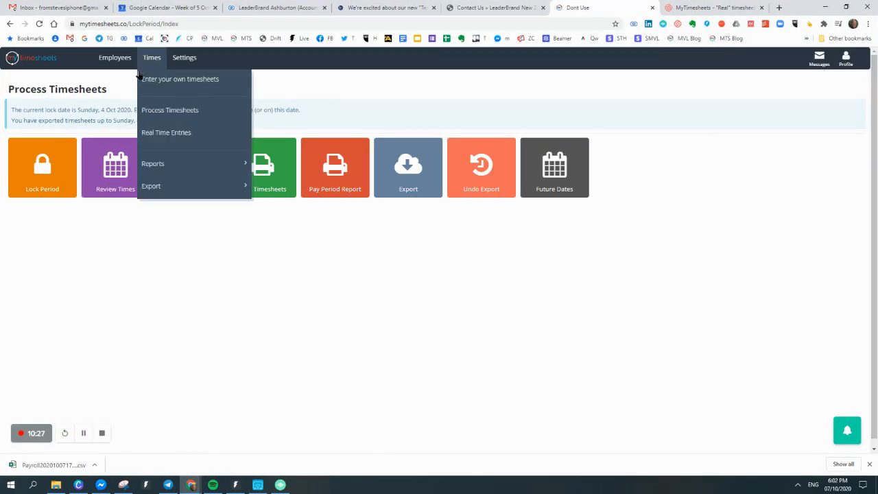
{"action": "left_click", "coordinate": [153, 134]}
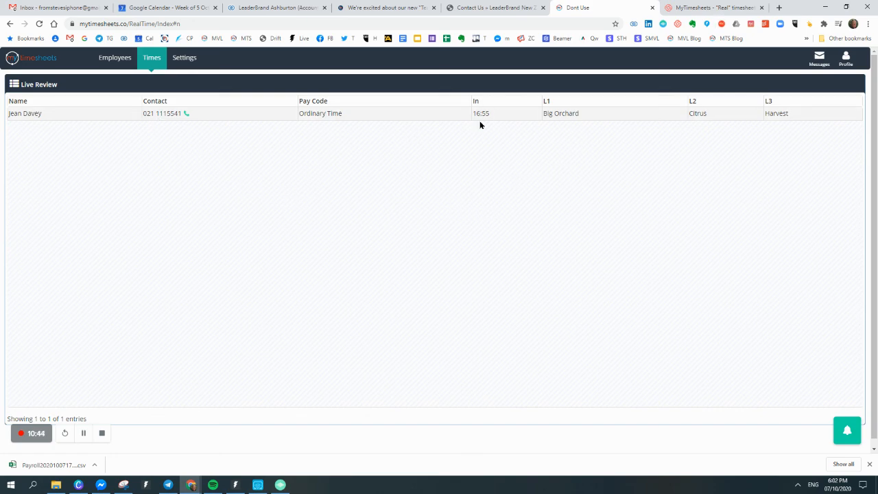
{"action": "left_click", "coordinate": [151, 59]}
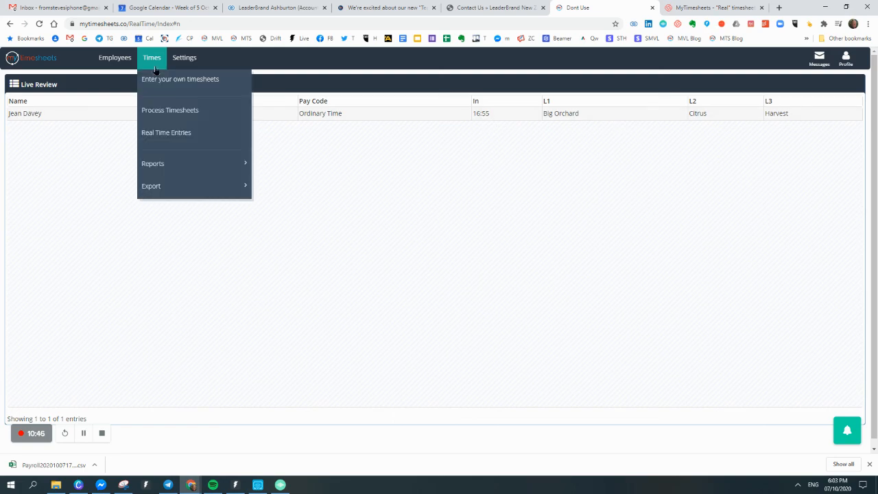
{"action": "left_click", "coordinate": [146, 114]}
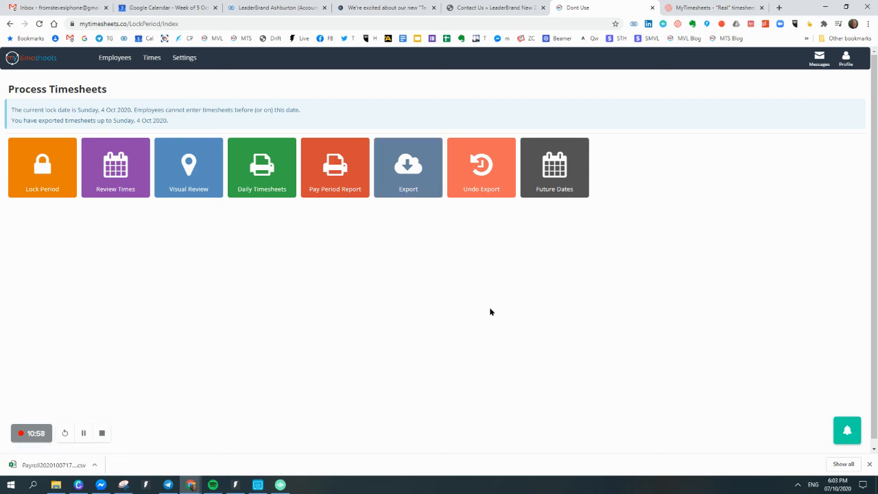
{"action": "left_click", "coordinate": [154, 60]}
{"action": "mouse_move", "coordinate": [149, 174]}
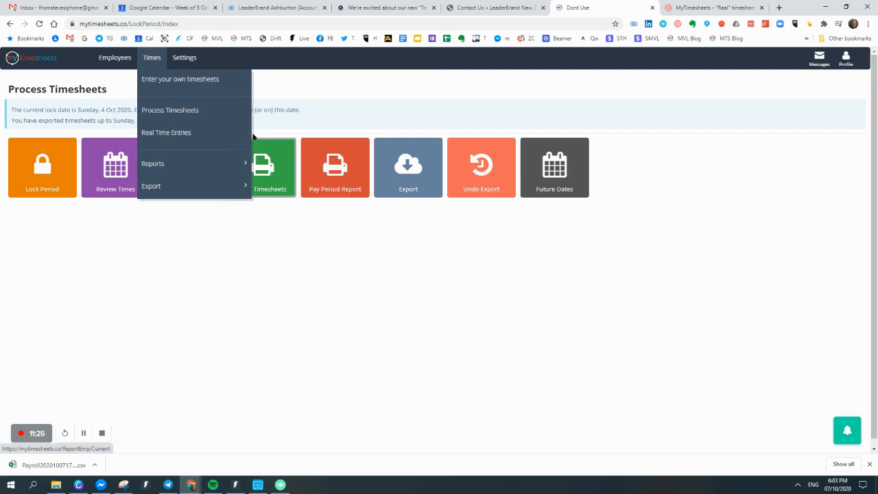
{"action": "left_click", "coordinate": [189, 59]}
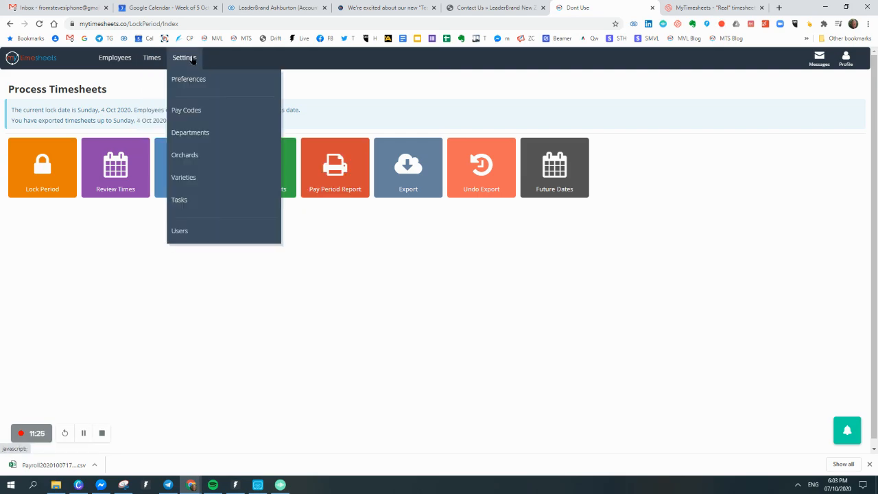
{"action": "left_click", "coordinate": [186, 111]}
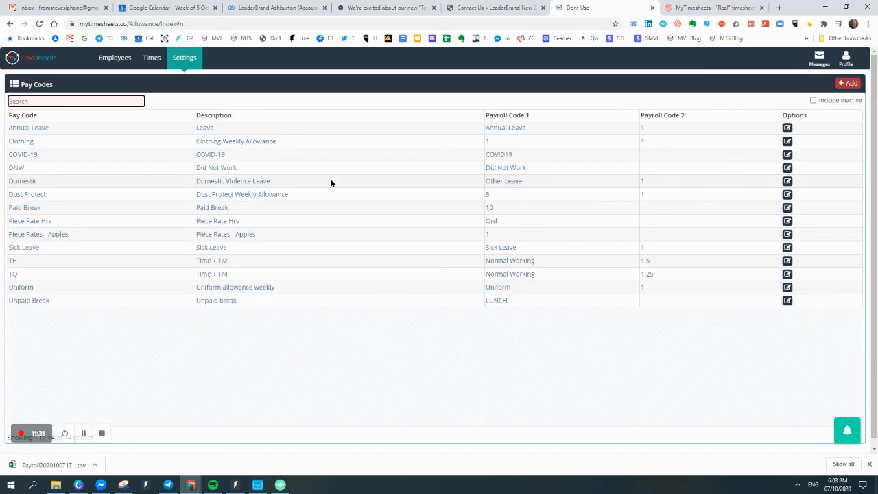
{"action": "left_click", "coordinate": [111, 61]}
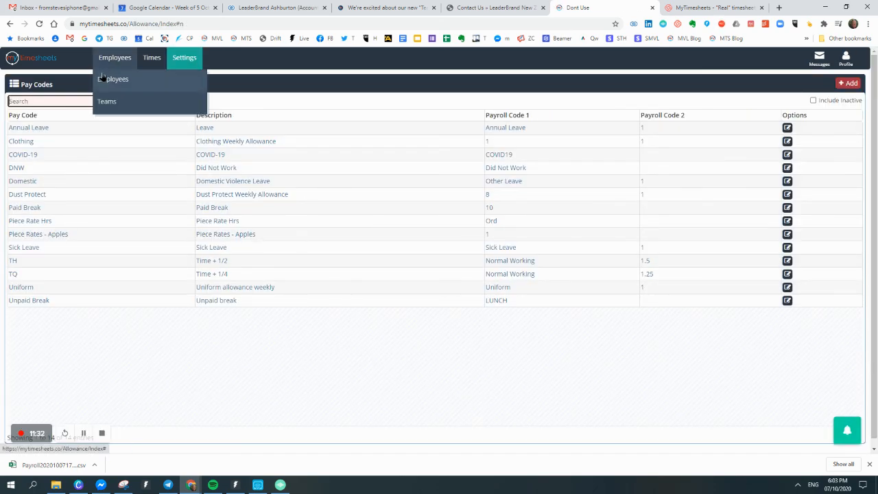
{"action": "left_click", "coordinate": [152, 57]}
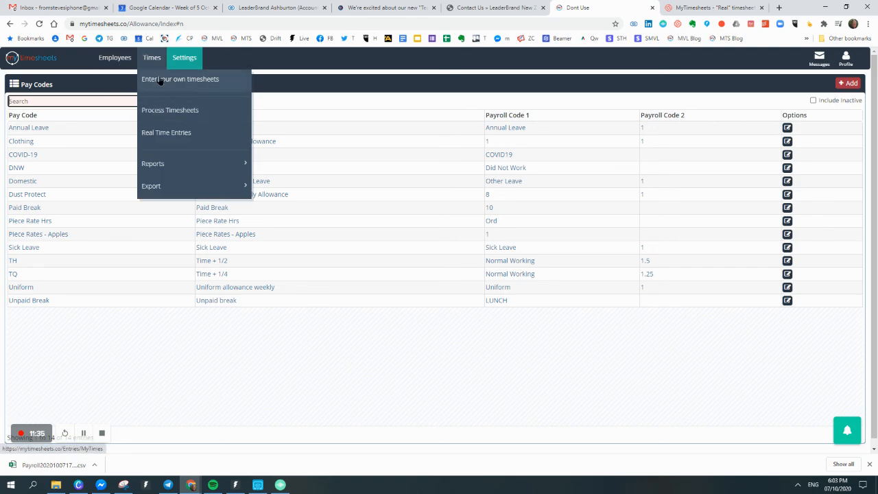
{"action": "left_click", "coordinate": [153, 113]}
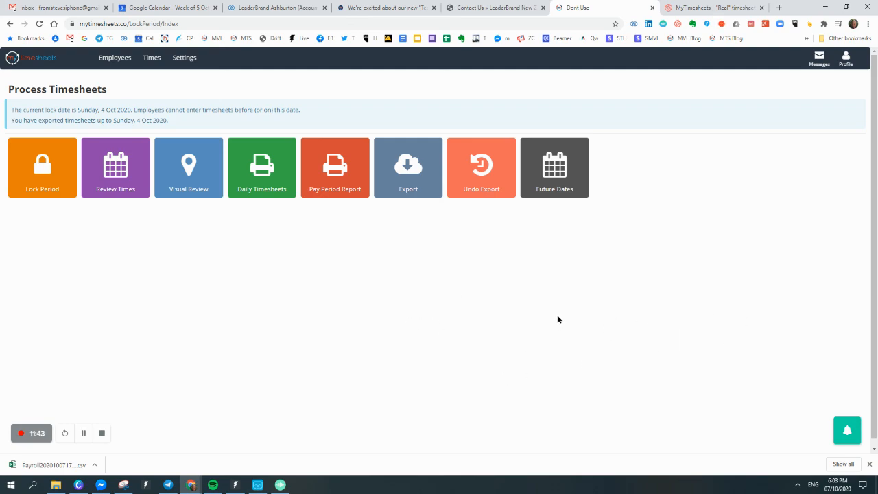
Restore the Apowersoft phone mirror and move it right, clear of the timesheet tiles.
{"action": "left_click", "coordinate": [257, 484]}
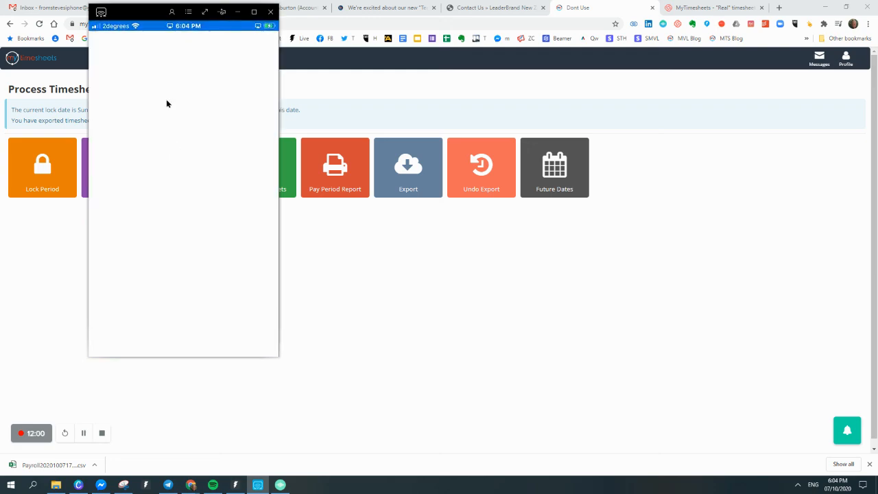
{"action": "left_click_drag", "start_coordinate": [147, 12], "coordinate": [626, 42]}
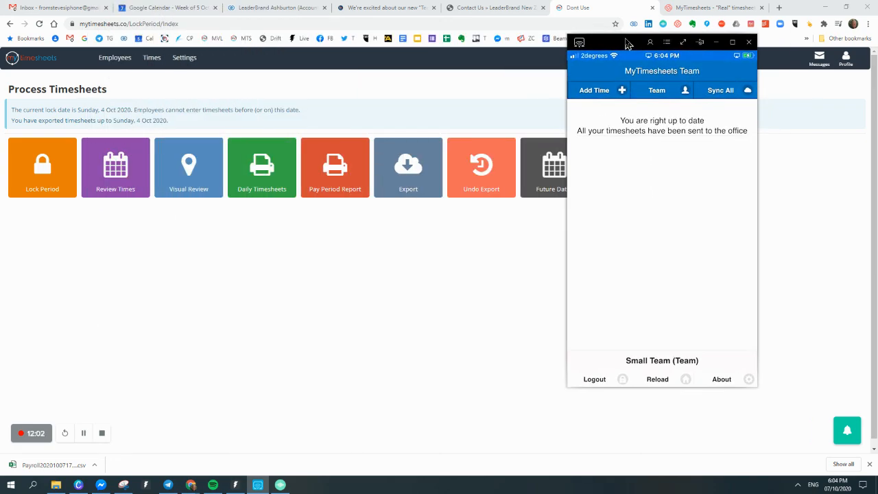